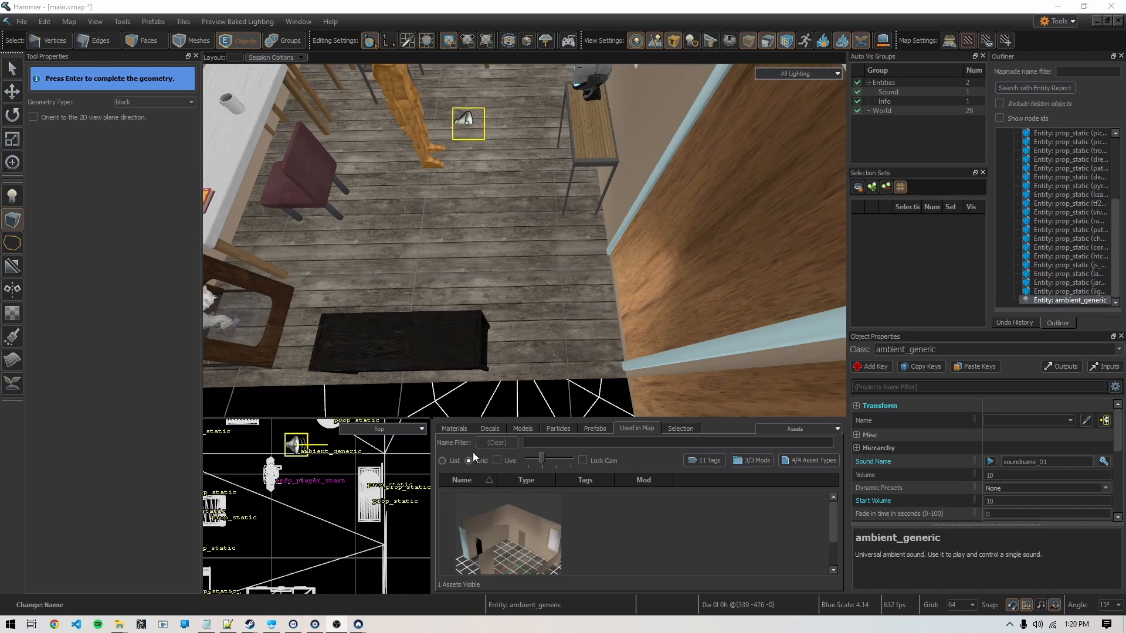
# Browse the entity tool's class list for the ambient_generic class.
pyautogui.click(530, 308)
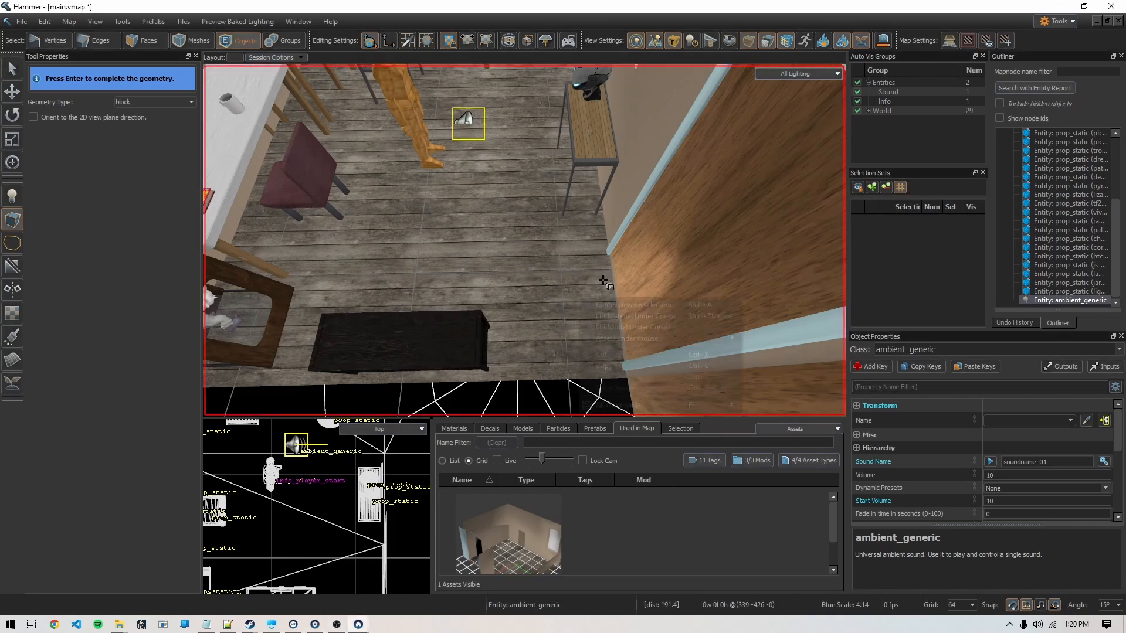
pyautogui.moveTo(505, 292); pyautogui.dragTo(524, 241, button='right')
pyautogui.click(13, 196)
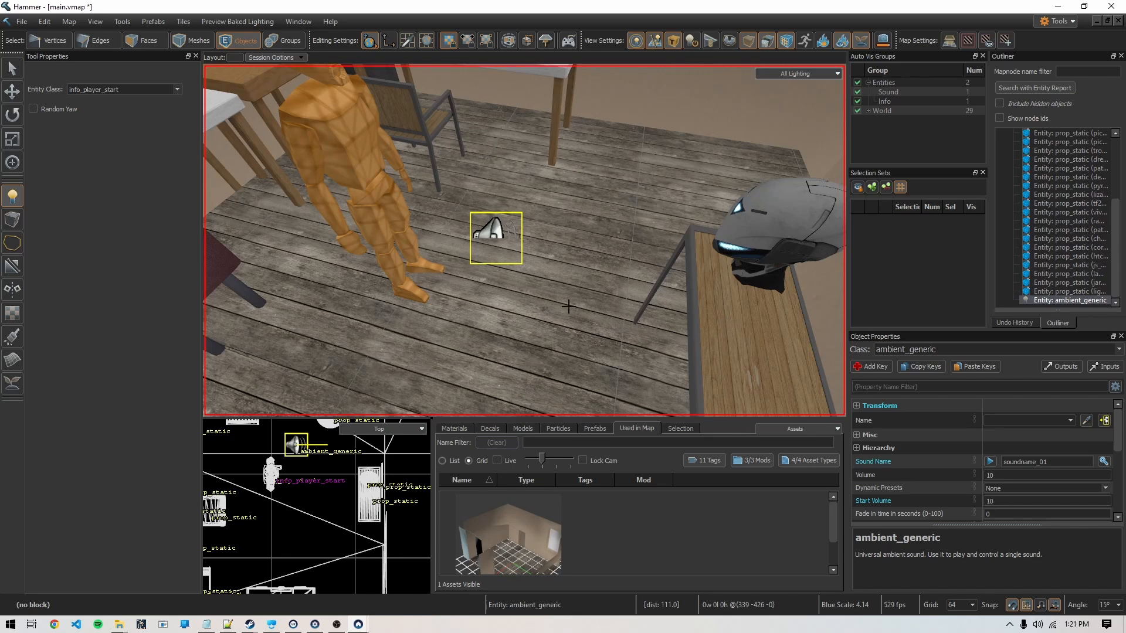
pyautogui.click(181, 89)
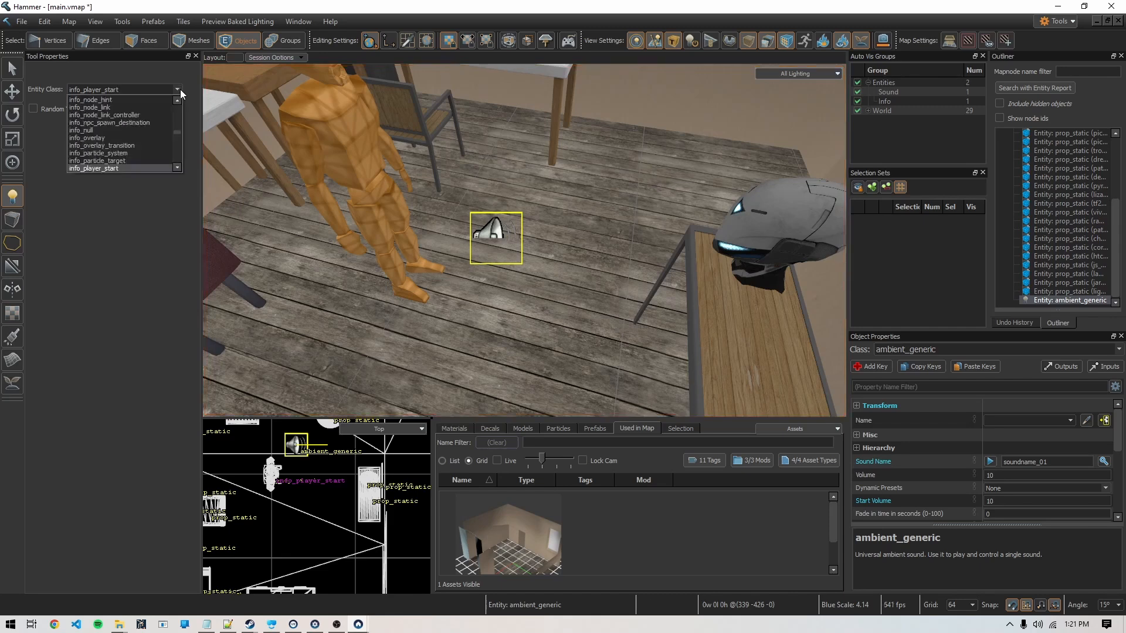
pyautogui.moveTo(177, 130); pyautogui.dragTo(177, 103)
pyautogui.scroll(-10, 167, 125)
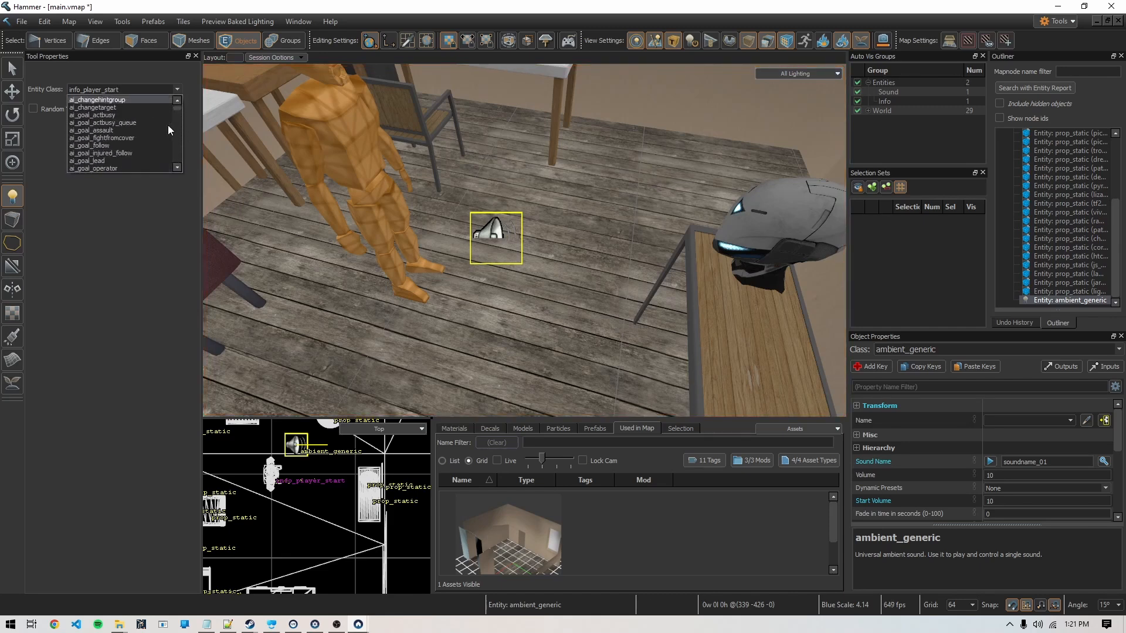
pyautogui.scroll(2, 147, 135)
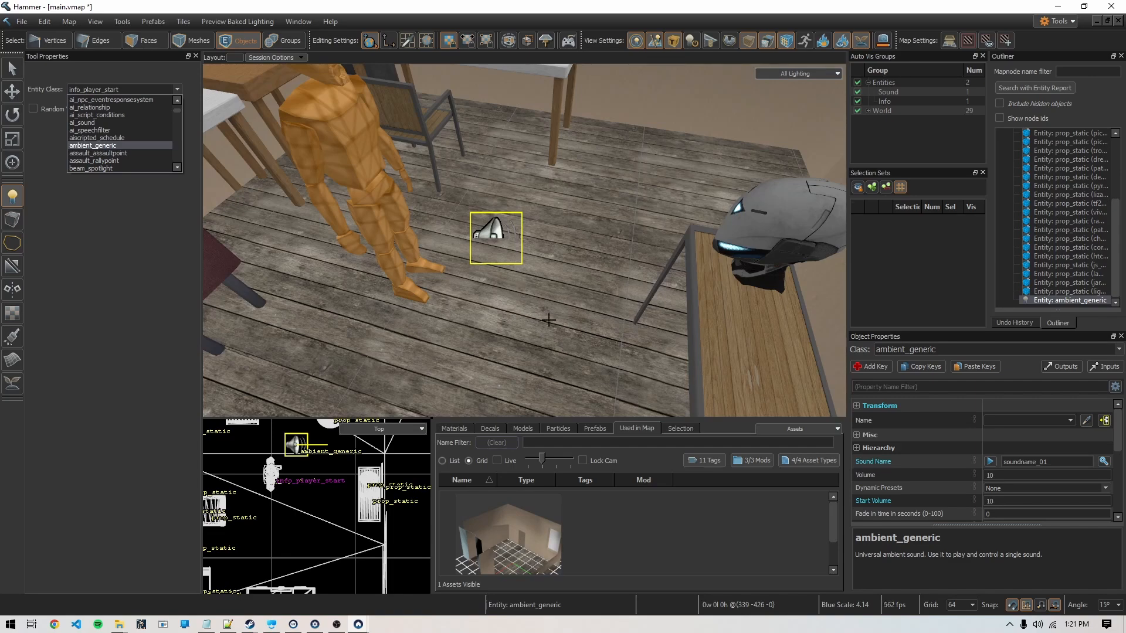
# Name the ambient_generic sound entity on the floor playableSound.
pyautogui.moveTo(569, 318); pyautogui.dragTo(537, 309, button='right')
pyautogui.press('w')
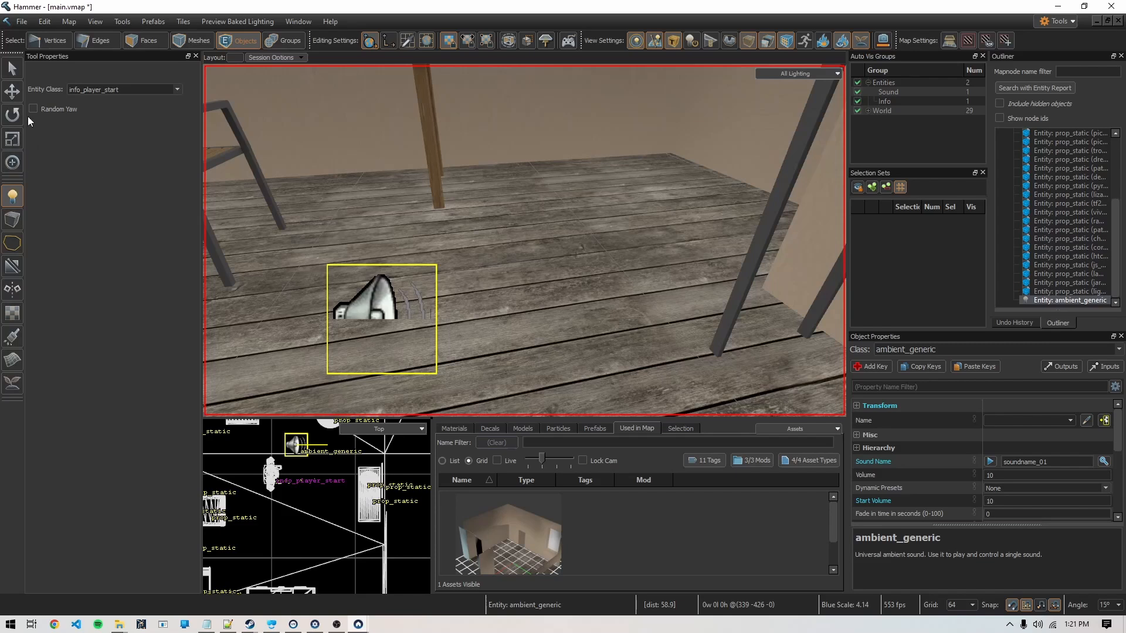
pyautogui.click(12, 68)
pyautogui.click(953, 420)
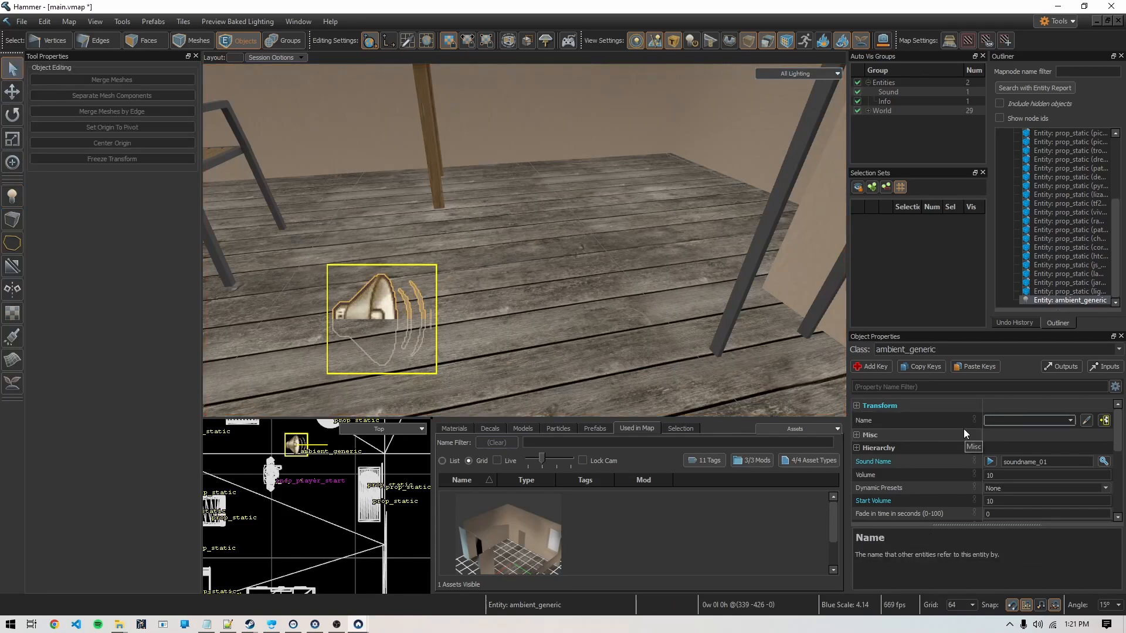
pyautogui.write('playabl')
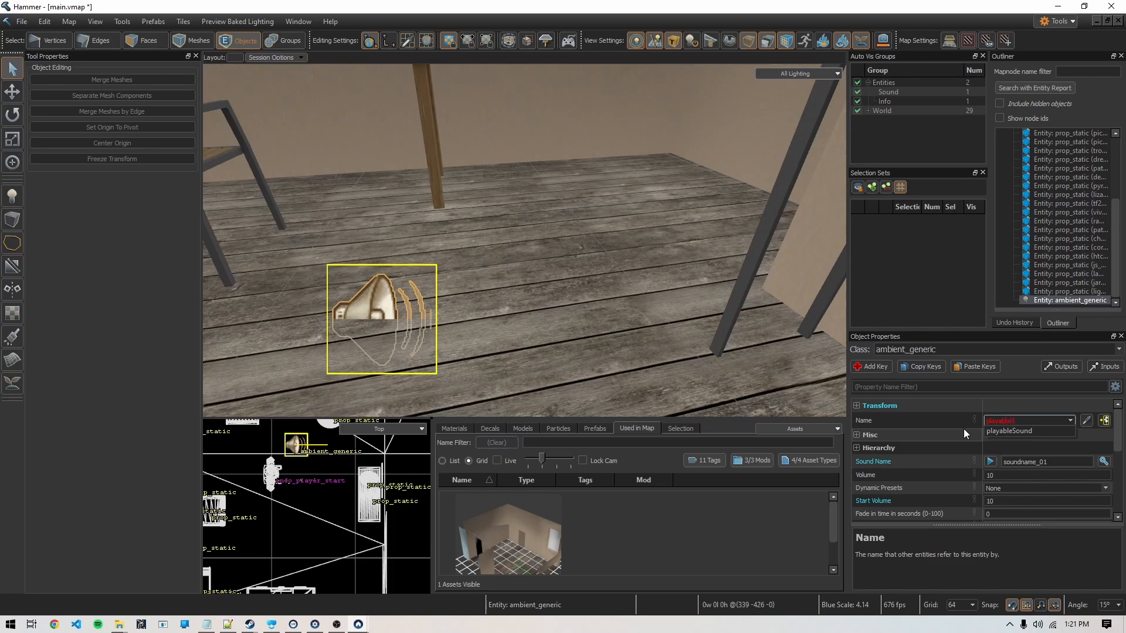
pyautogui.write('eSound')
pyautogui.press('Return')
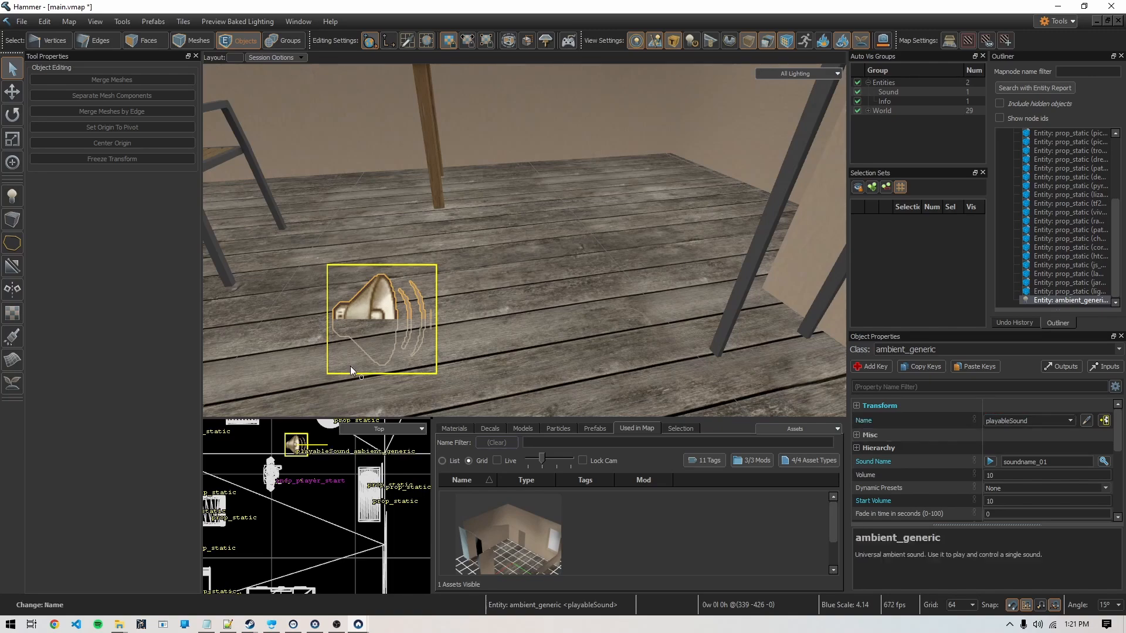
# Draw a 64 × 64 × 64 block on the open floor between the player start and the dark cabinet.
pyautogui.press('s')
pyautogui.moveTo(568, 311); pyautogui.dragTo(524, 241, button='right')
pyautogui.press('w')
pyautogui.press('s')
pyautogui.press('w')
pyautogui.press('s')
pyautogui.press('w')
pyautogui.click(12, 219)
pyautogui.press('s')
pyautogui.press('w')
pyautogui.moveTo(421, 300); pyautogui.dragTo(461, 374)
pyautogui.scroll(-4, 486, 335)
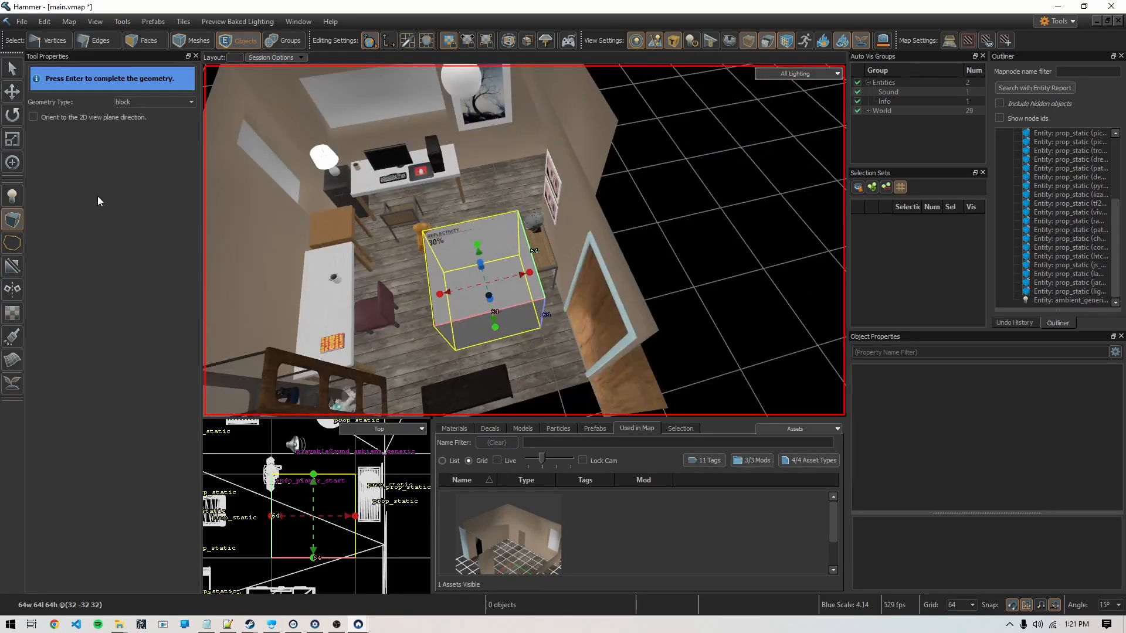
pyautogui.scroll(5, 524, 241)
pyautogui.moveTo(525, 240); pyautogui.dragTo(524, 241, button='right')
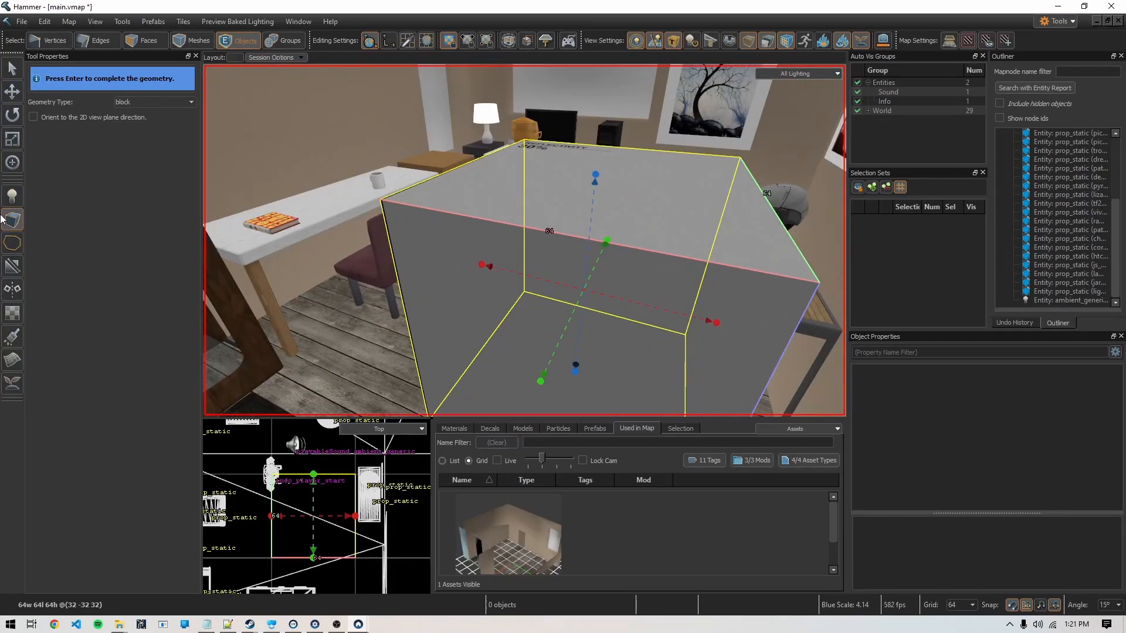
# Complete the block geometry and scale the mesh down uniformly to about 19 units per side.
pyautogui.click(12, 139)
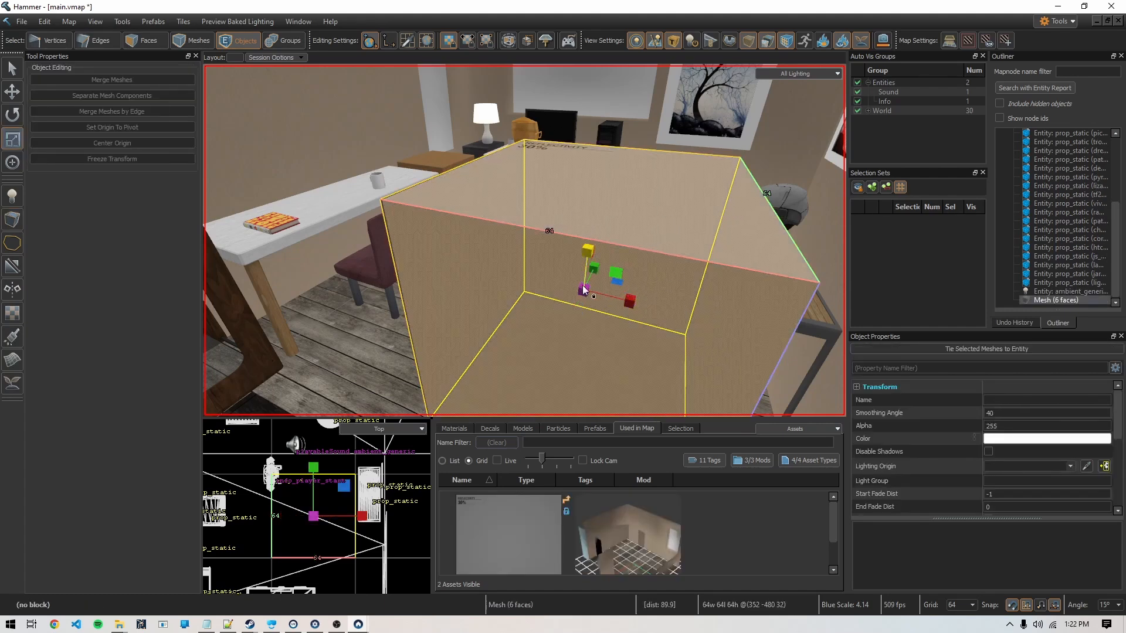
pyautogui.moveTo(587, 251); pyautogui.dragTo(539, 255)
pyautogui.hotkey('ctrl', 'z')
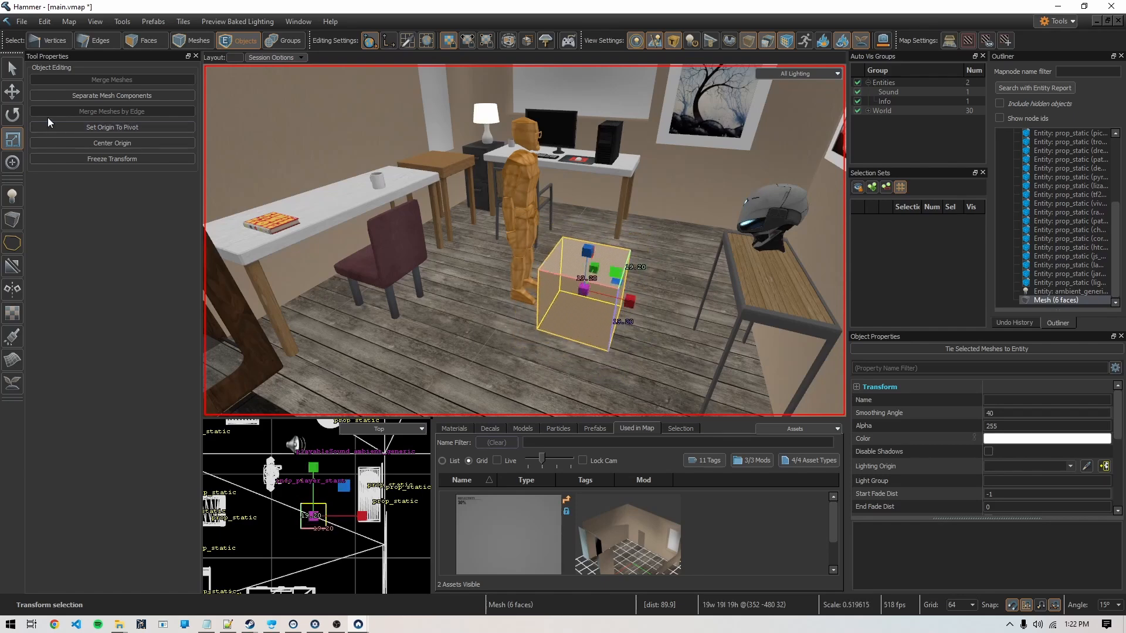
# Move the small cube over the helmet on the wooden side table, raising it about 16 units.
pyautogui.click(17, 96)
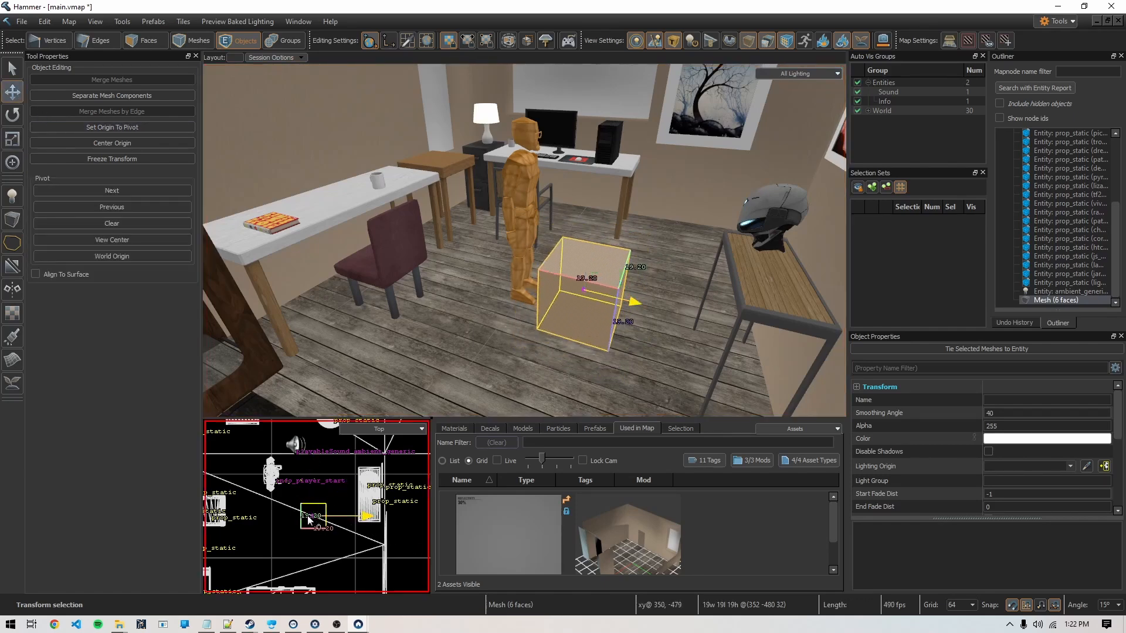
pyautogui.moveTo(359, 516); pyautogui.dragTo(296, 517)
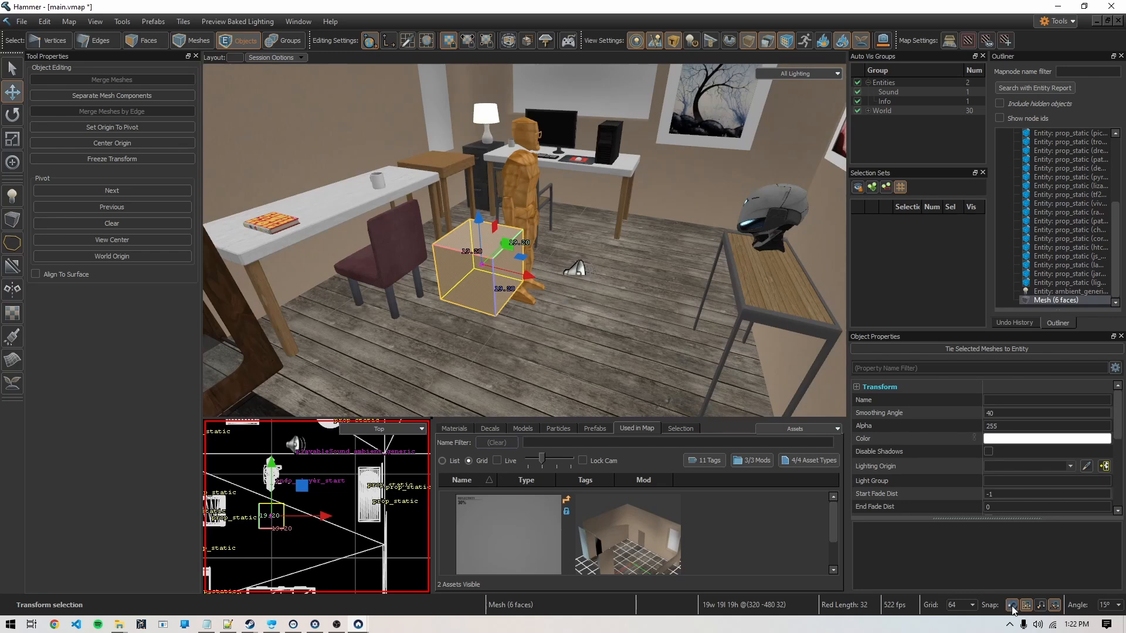
pyautogui.moveTo(315, 518); pyautogui.dragTo(381, 537, button='middle')
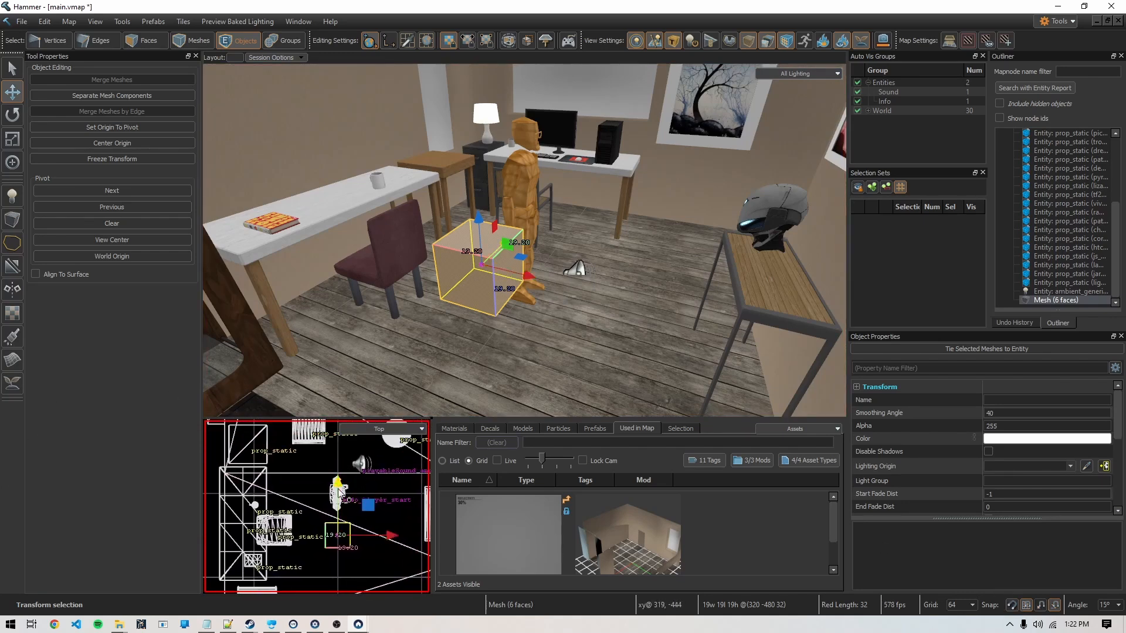
pyautogui.moveTo(334, 540); pyautogui.dragTo(334, 503)
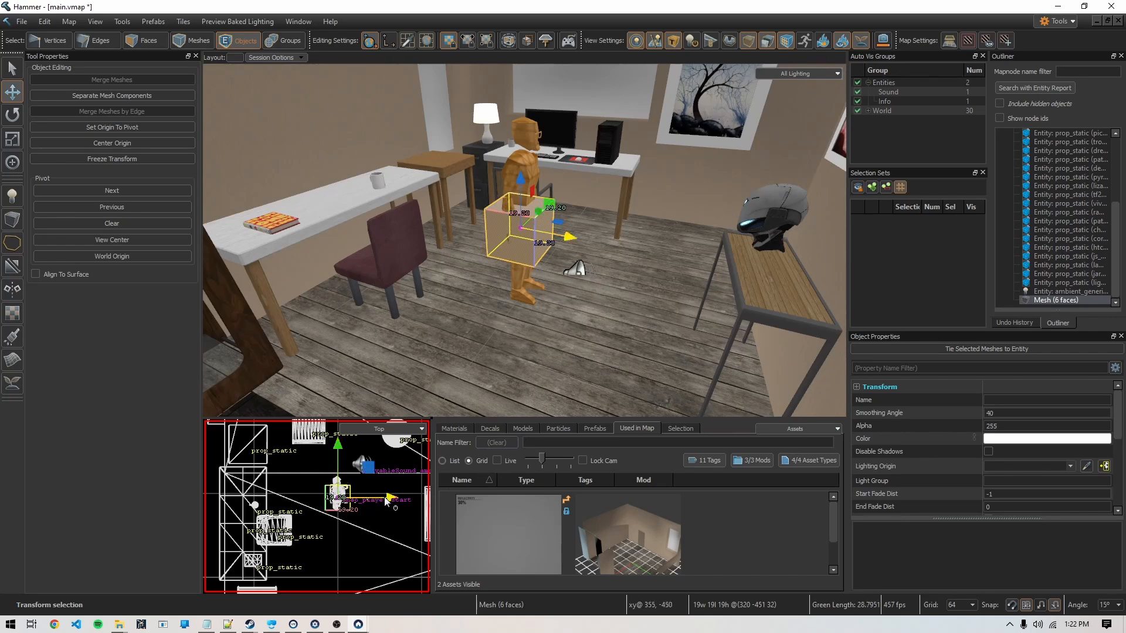
pyautogui.moveTo(399, 529); pyautogui.dragTo(337, 528, button='middle')
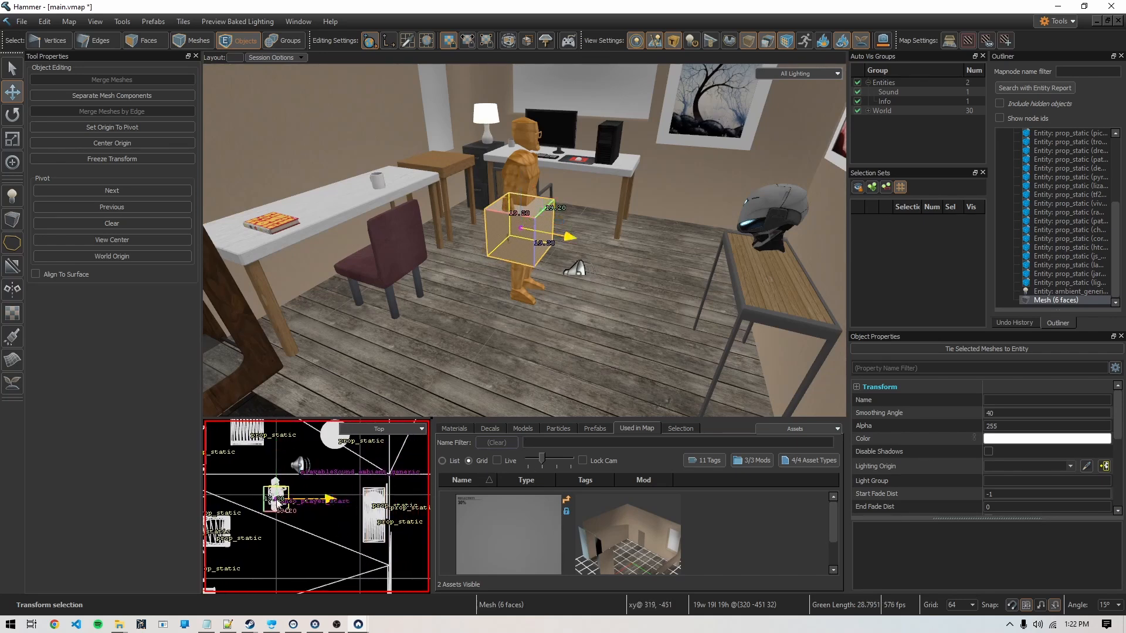
pyautogui.moveTo(284, 499); pyautogui.dragTo(398, 509)
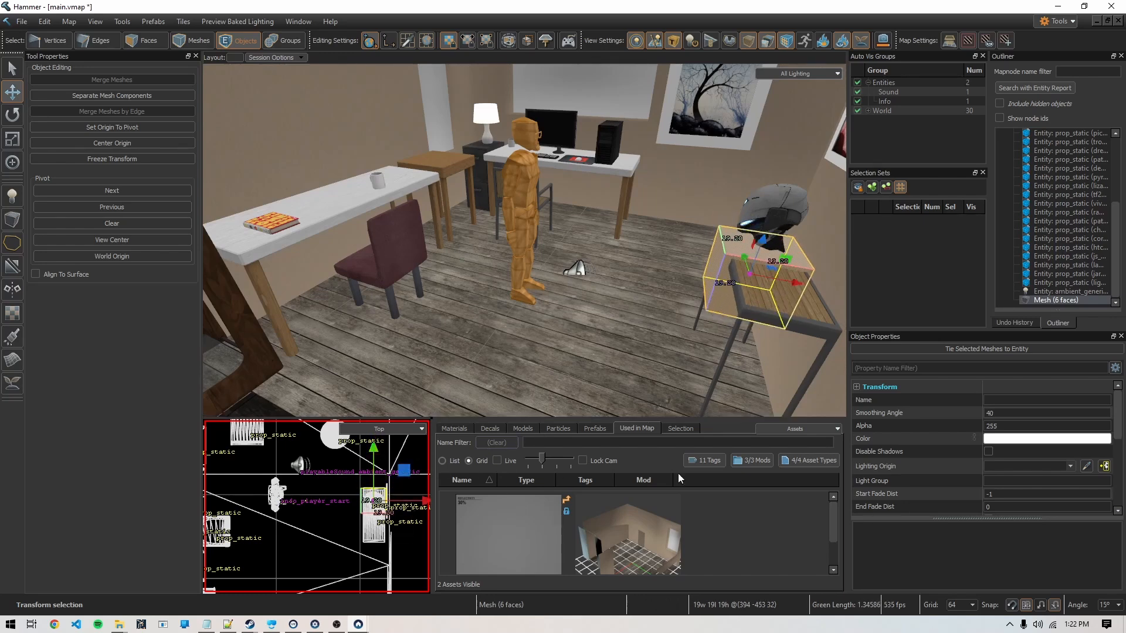
pyautogui.moveTo(763, 267); pyautogui.dragTo(775, 230)
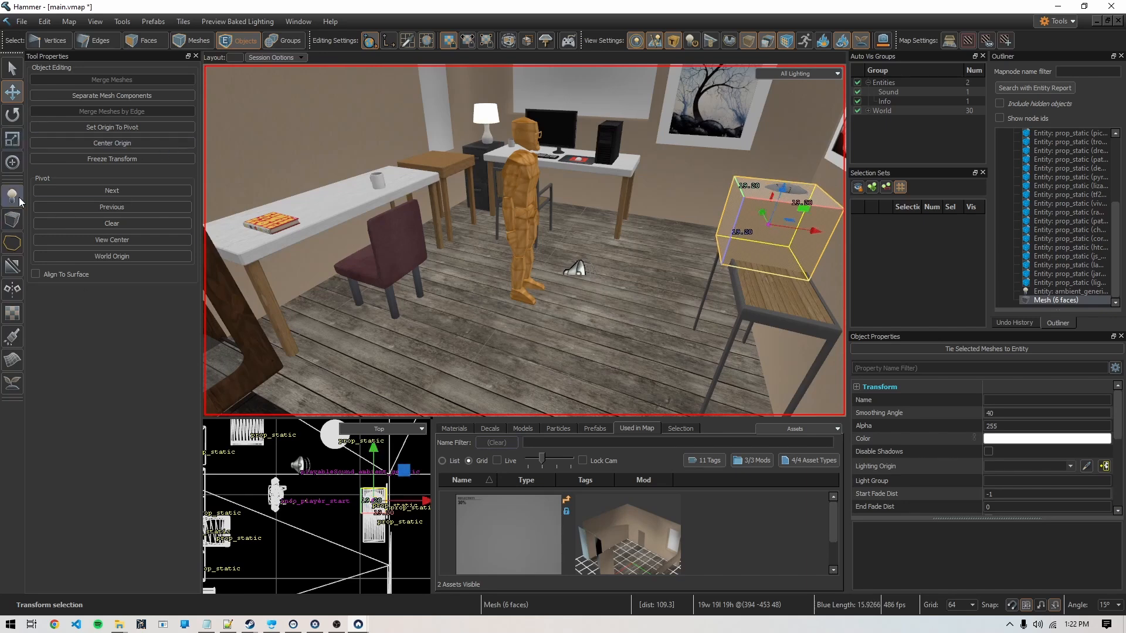
# Stretch the cube's height to about 26 units and raise it about 4 units so it encloses the helmet.
pyautogui.click(12, 139)
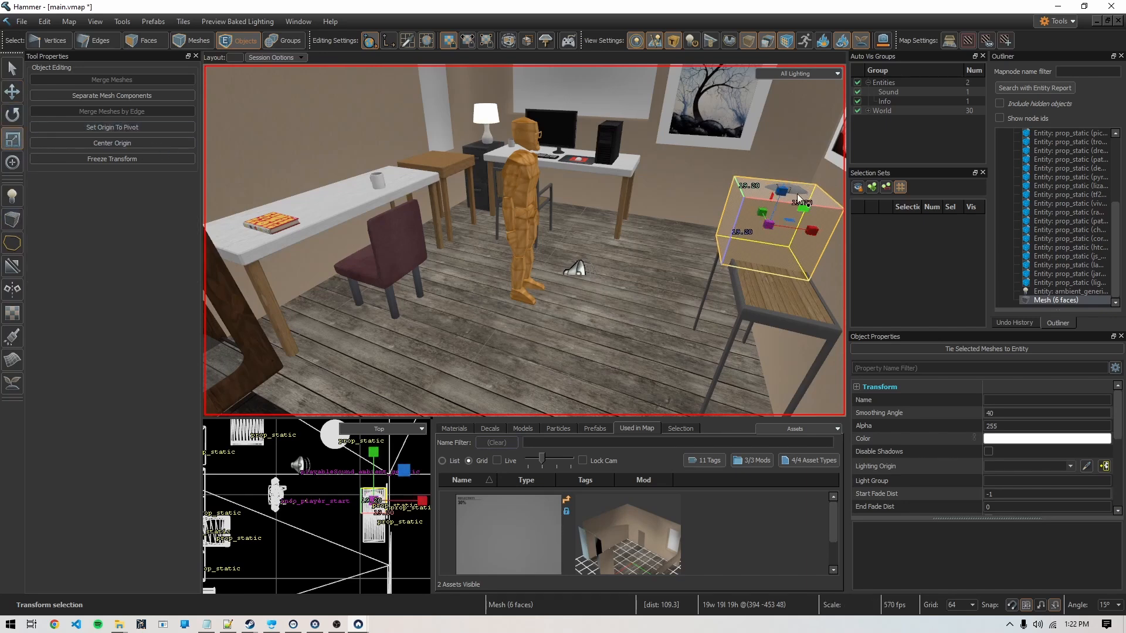
pyautogui.moveTo(797, 197); pyautogui.dragTo(786, 172)
pyautogui.click(12, 91)
pyautogui.moveTo(550, 304); pyautogui.dragTo(524, 240, button='right')
pyautogui.press('a')
pyautogui.press('w')
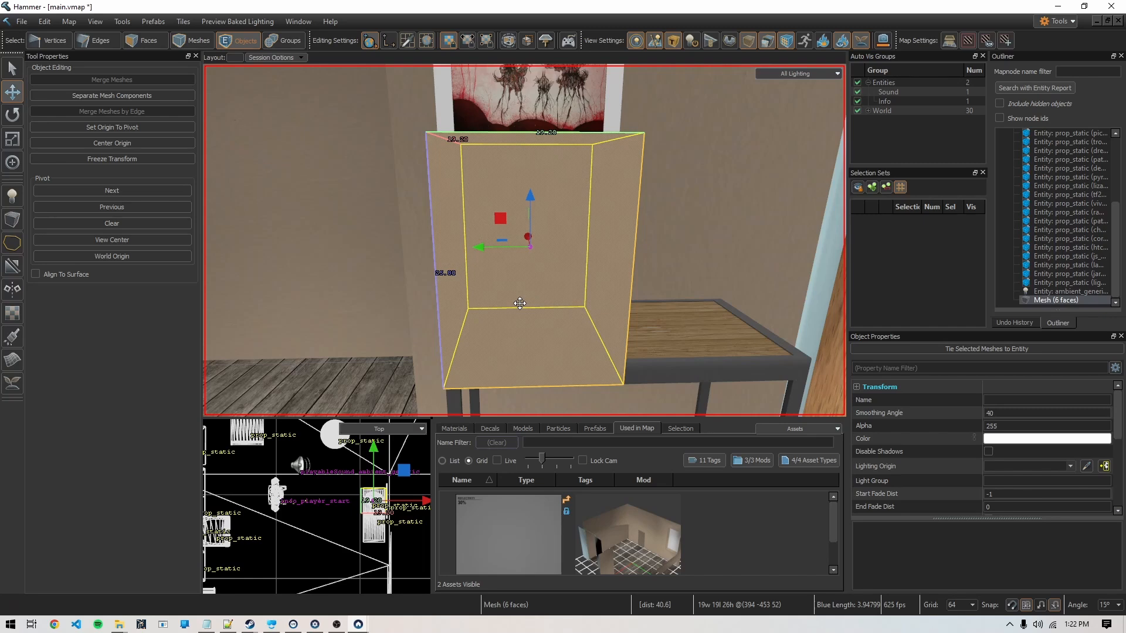
# Tie the block mesh around the helmet to a trigger_multiple entity without creating a selection set.
pyautogui.press('ctrl')
pyautogui.hotkey('ctrl', 't')
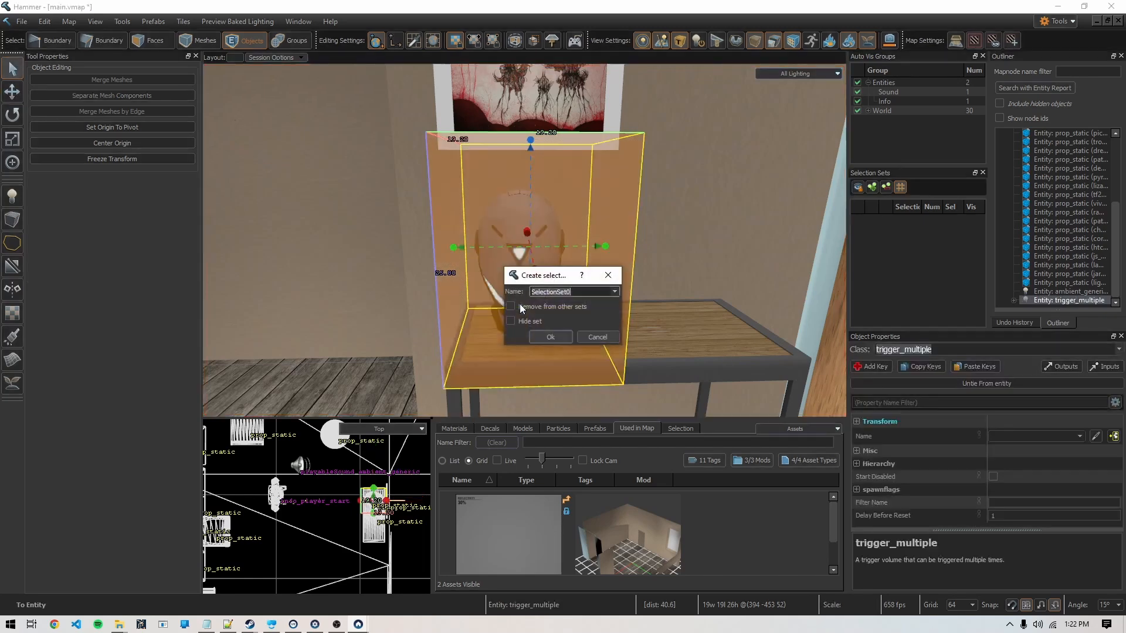
pyautogui.click(611, 340)
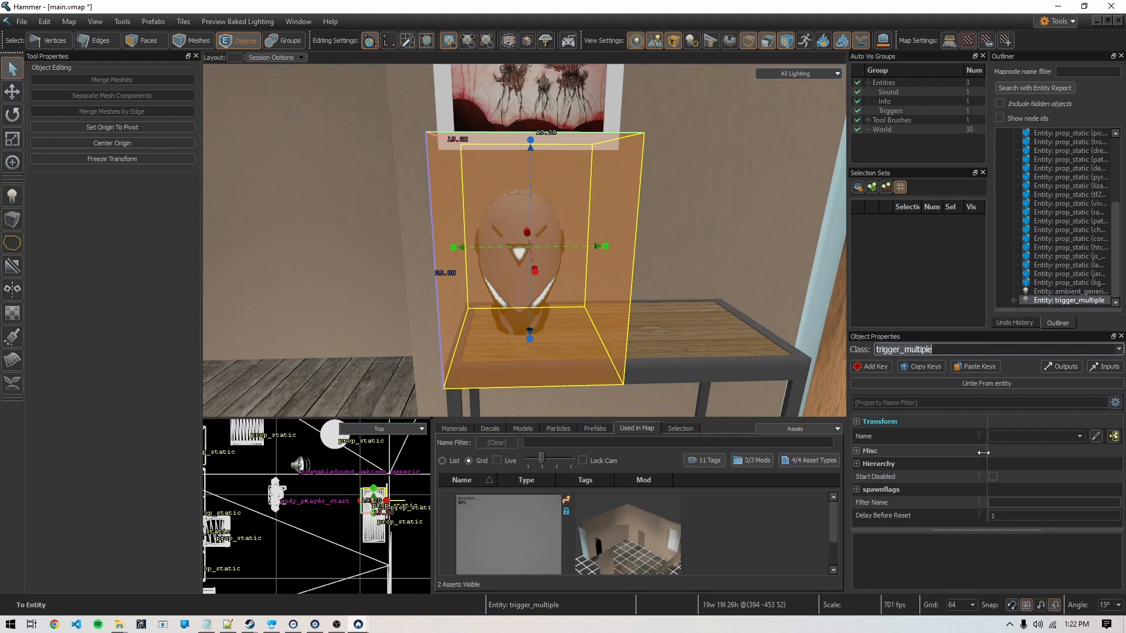
# Add an output to the trigger_multiple entity that fires on OnStartTouch.
pyautogui.click(1056, 370)
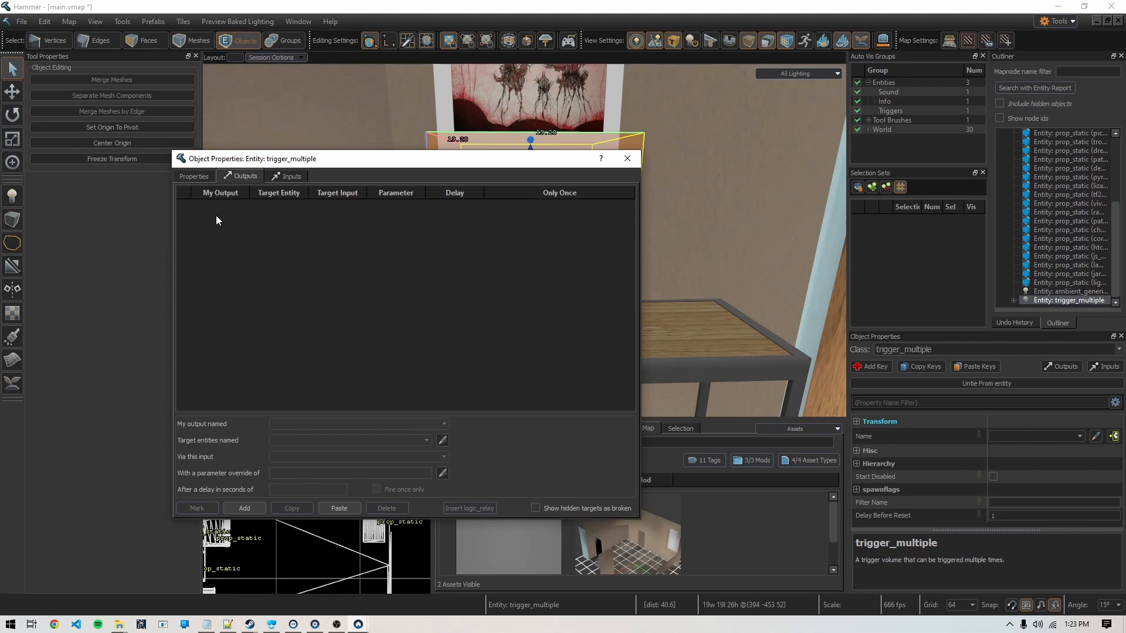
pyautogui.click(240, 507)
pyautogui.click(444, 424)
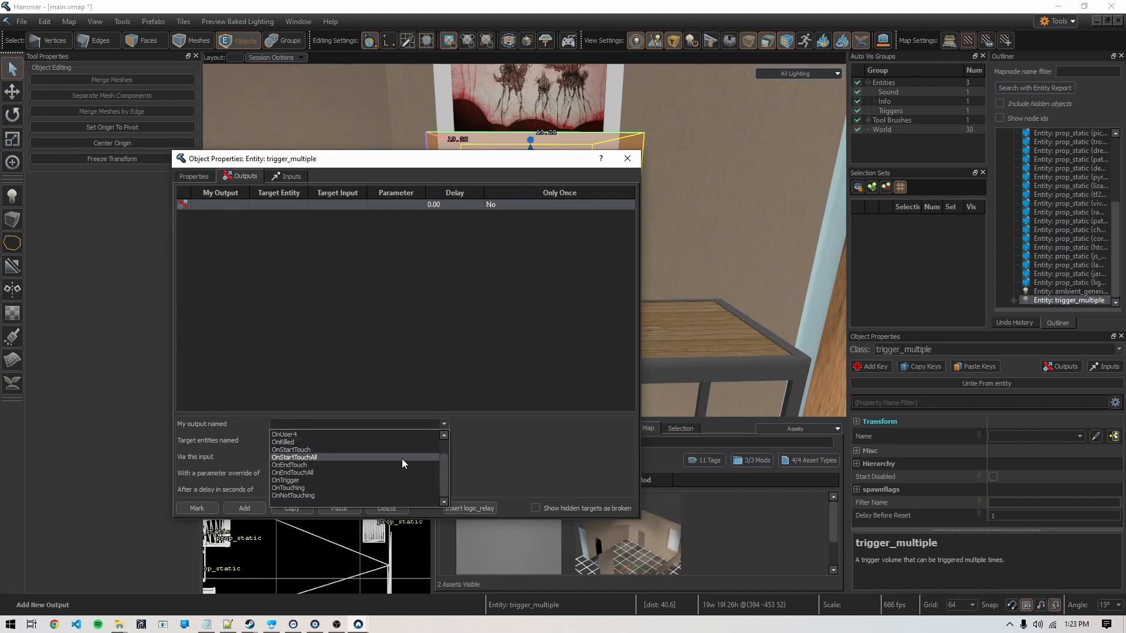
pyautogui.click(372, 446)
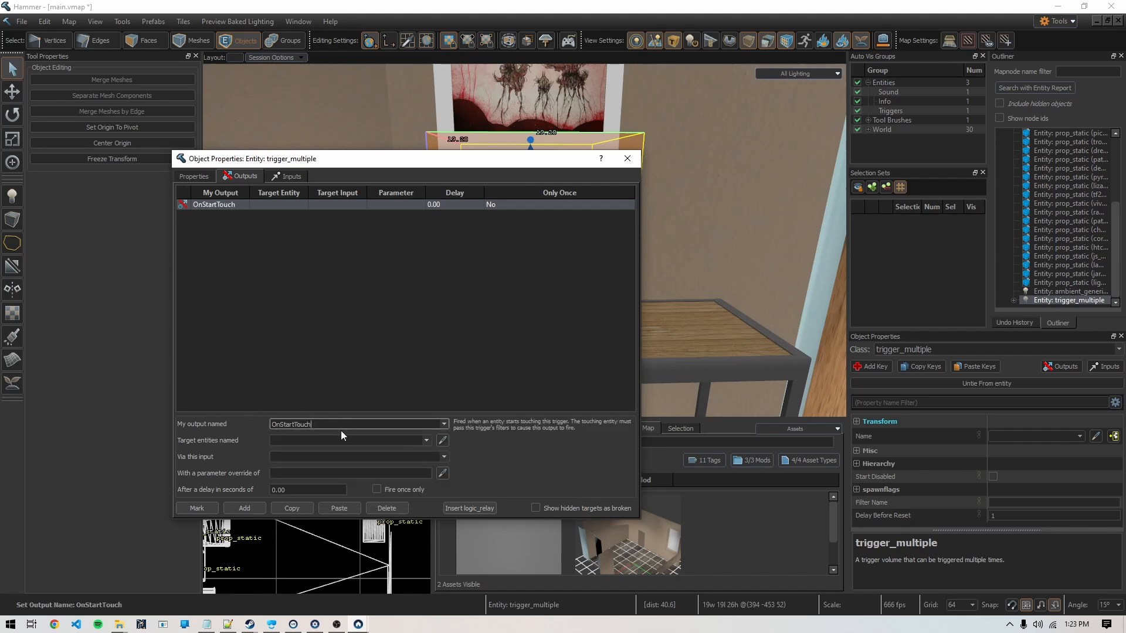
# Target the OnStartTouch output at playableSound with the PlaySound input.
pyautogui.click(426, 440)
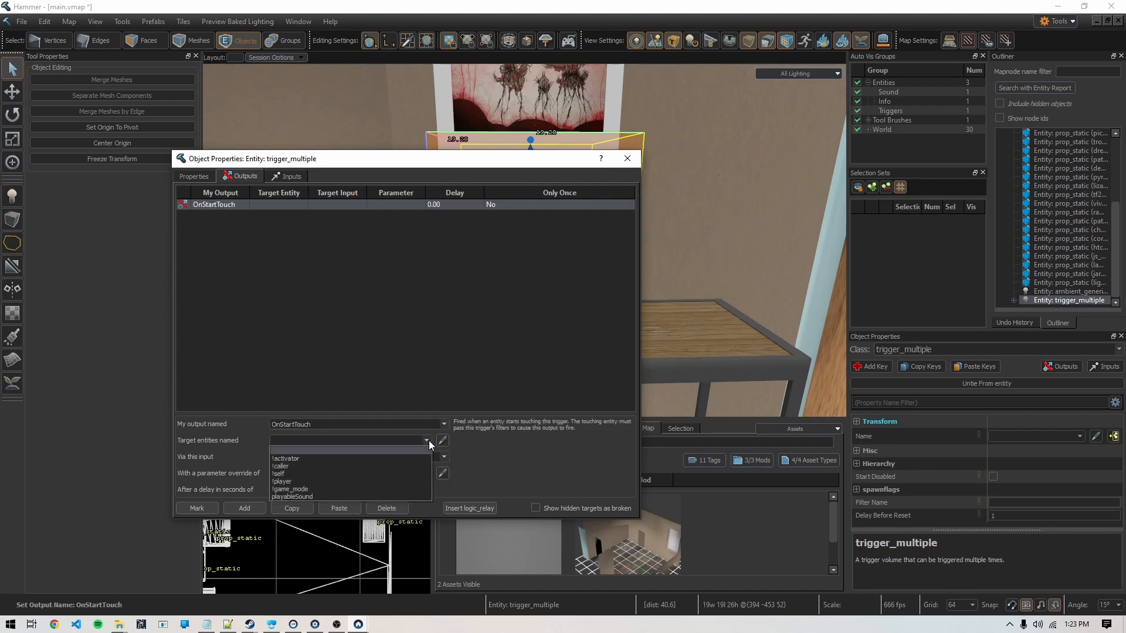
pyautogui.click(426, 440)
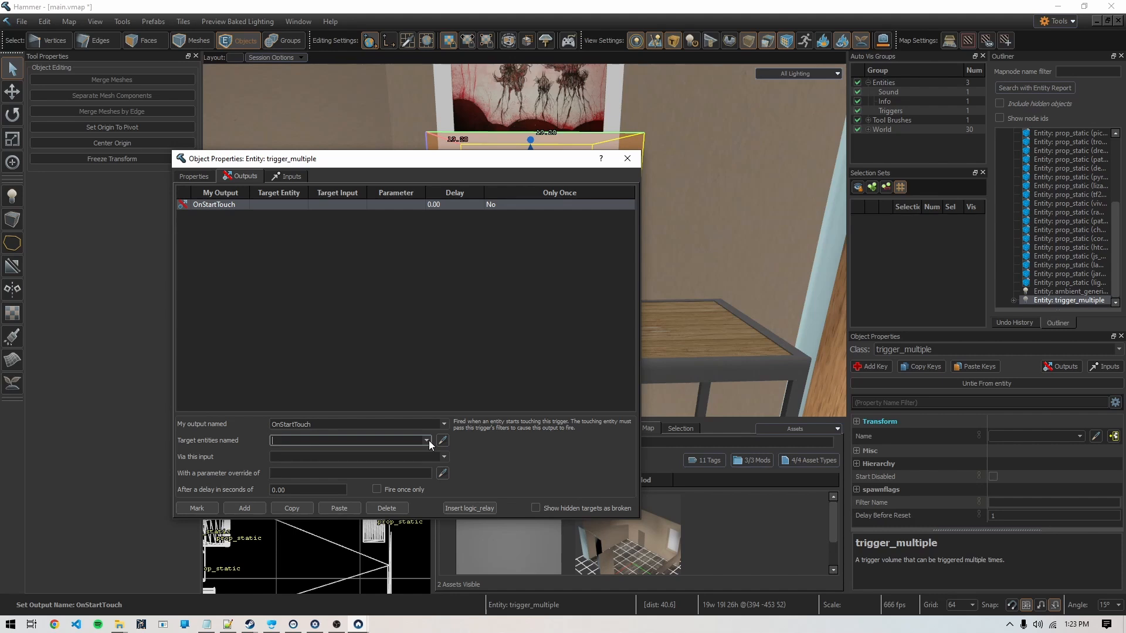
pyautogui.click(428, 437)
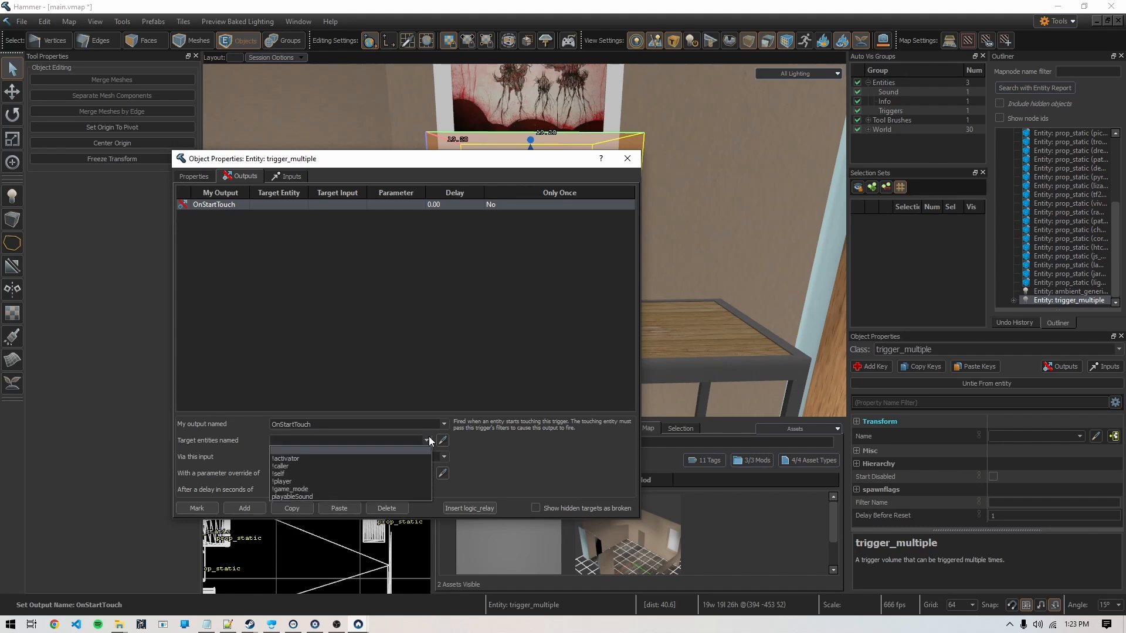
pyautogui.click(297, 497)
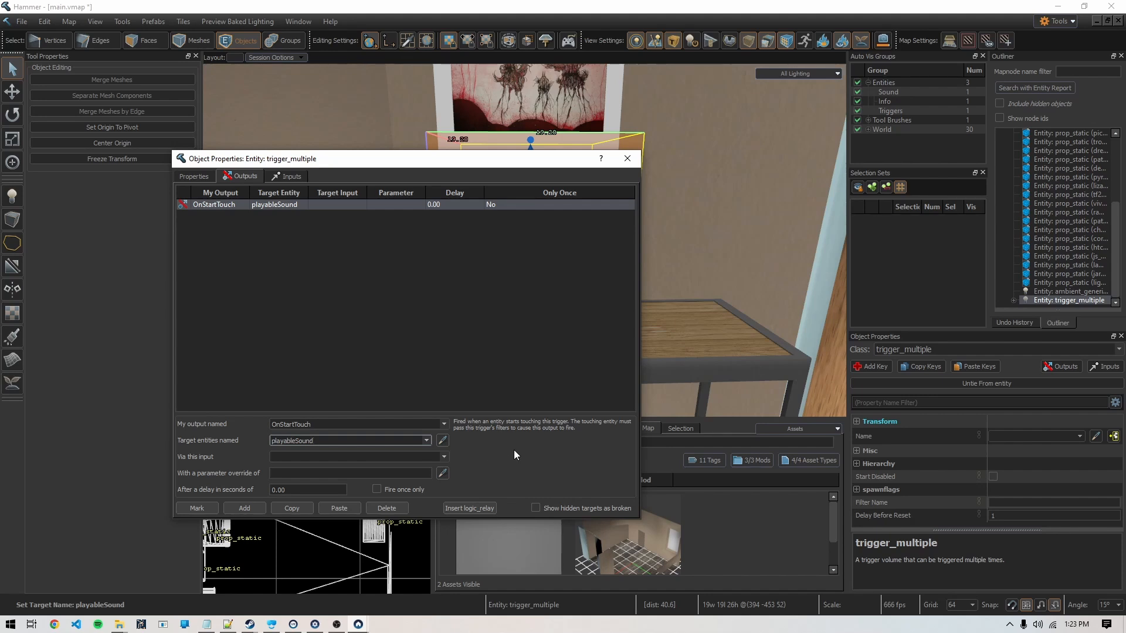
pyautogui.click(442, 454)
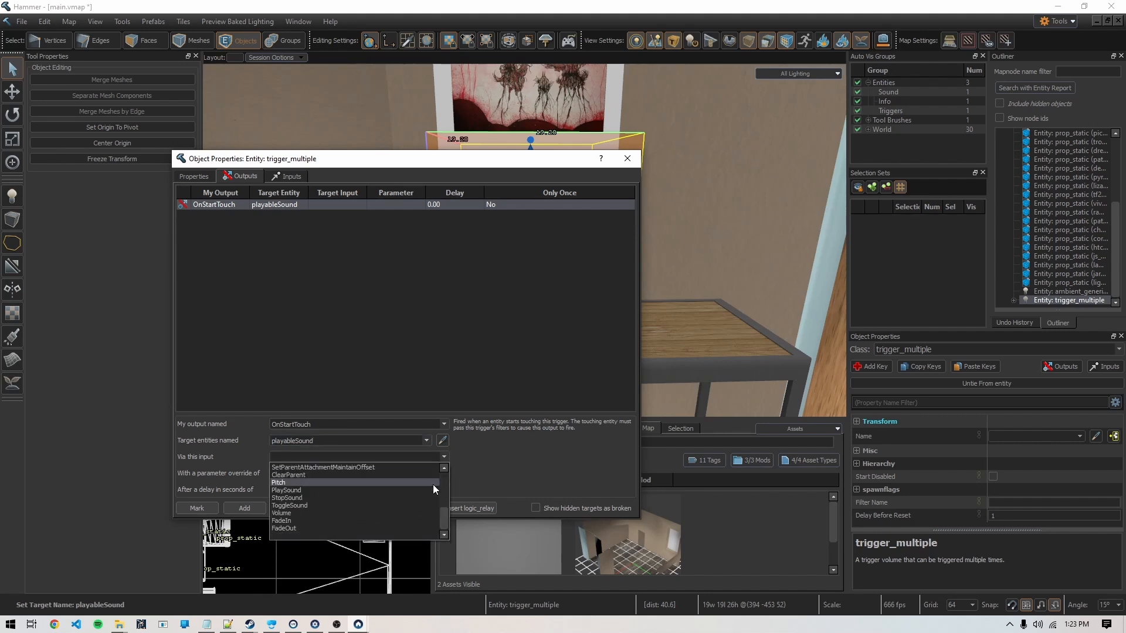
pyautogui.click(286, 490)
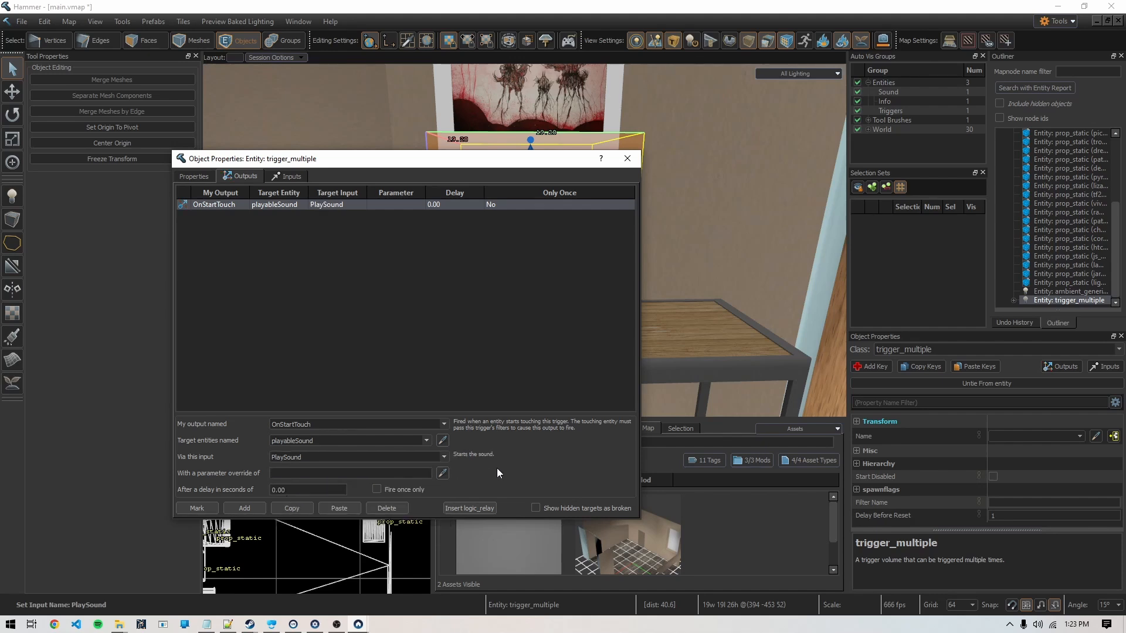
# Set the trigger_multiple's Delay Before Reset to 5 and select its OnStartTouch output.
pyautogui.click(290, 490)
pyautogui.write('5')
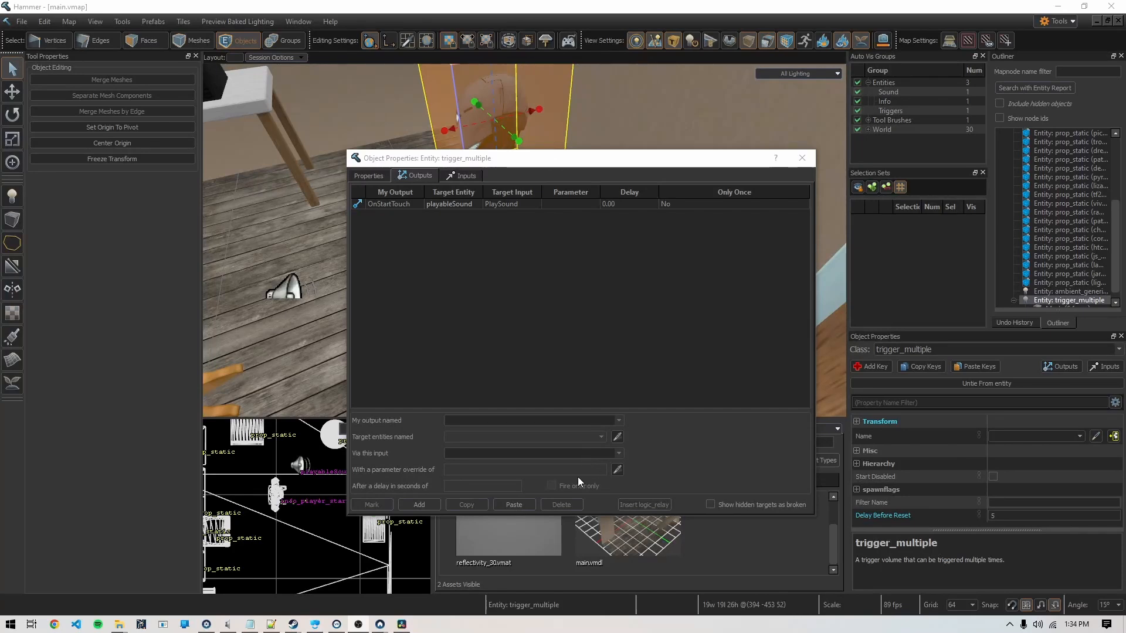
pyautogui.click(400, 206)
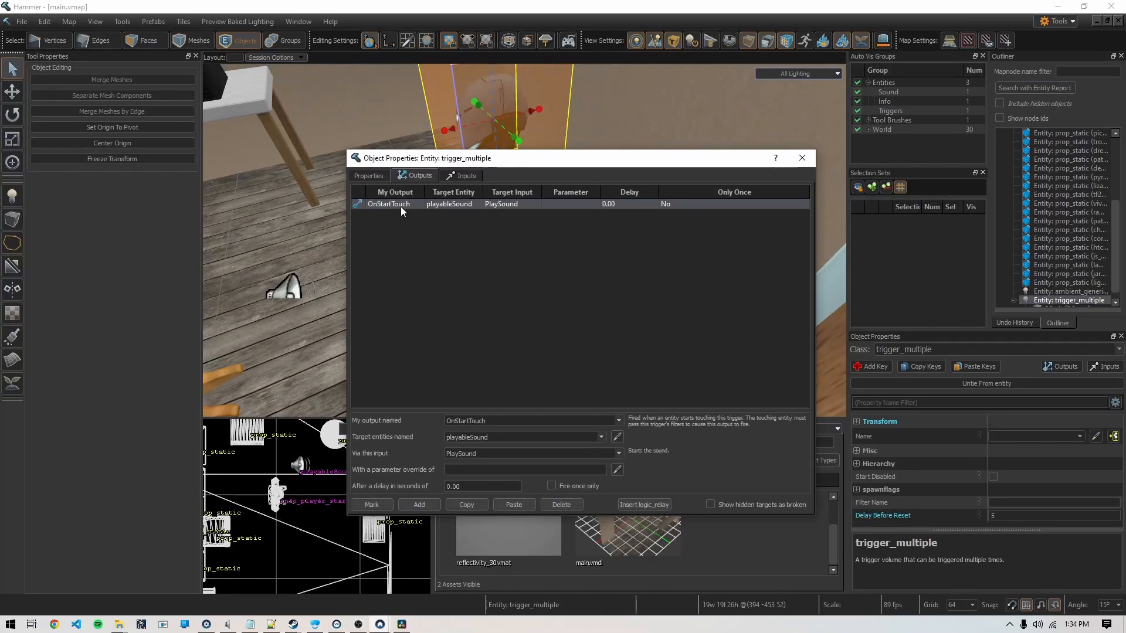
# Set the trigger_multiple's Delay Before Reset to 30 and close its outputs window.
pyautogui.click(484, 487)
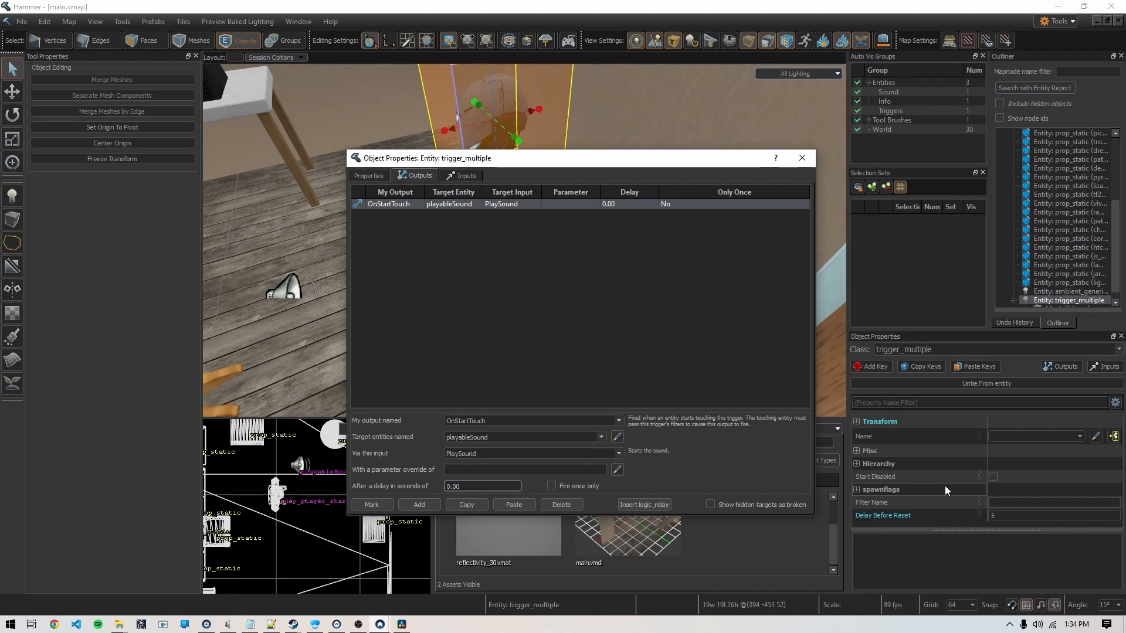
pyautogui.click(1020, 515)
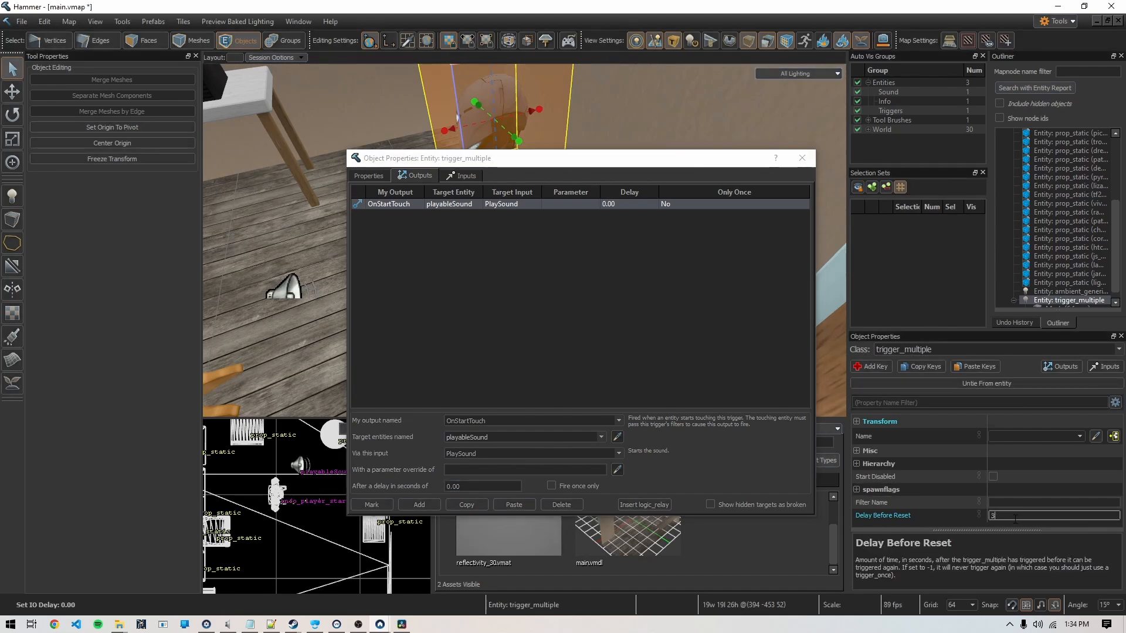
pyautogui.write('30')
pyautogui.press('Return')
pyautogui.click(801, 158)
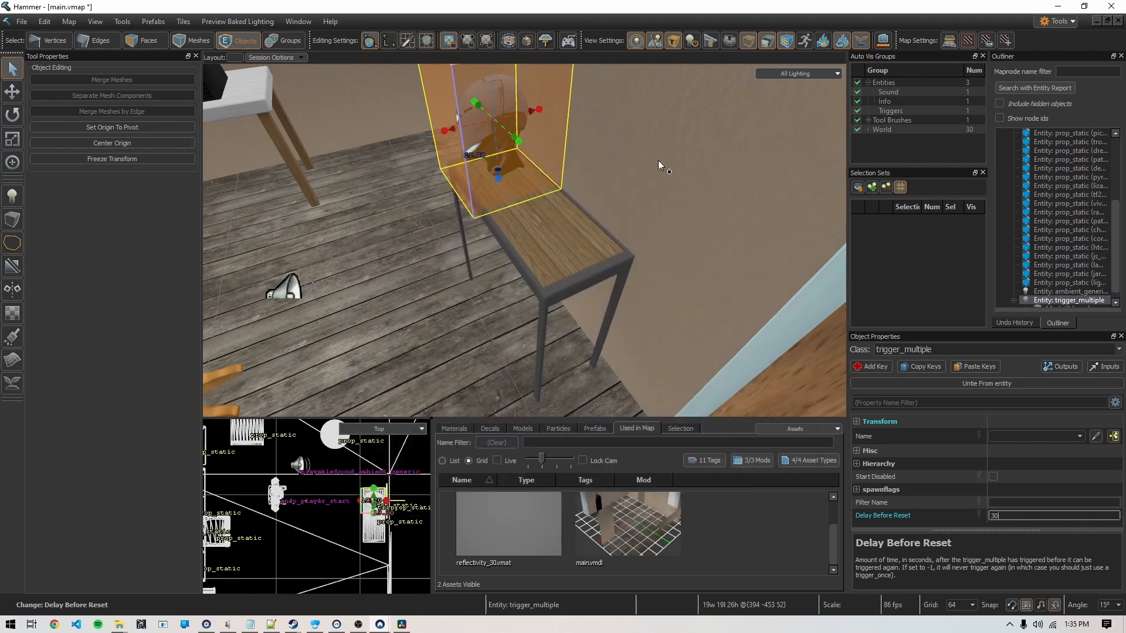
# Save the map and build main.vmap with the Full Compile preset, loading it in the engine after building.
pyautogui.hotkey('ctrl', 's')
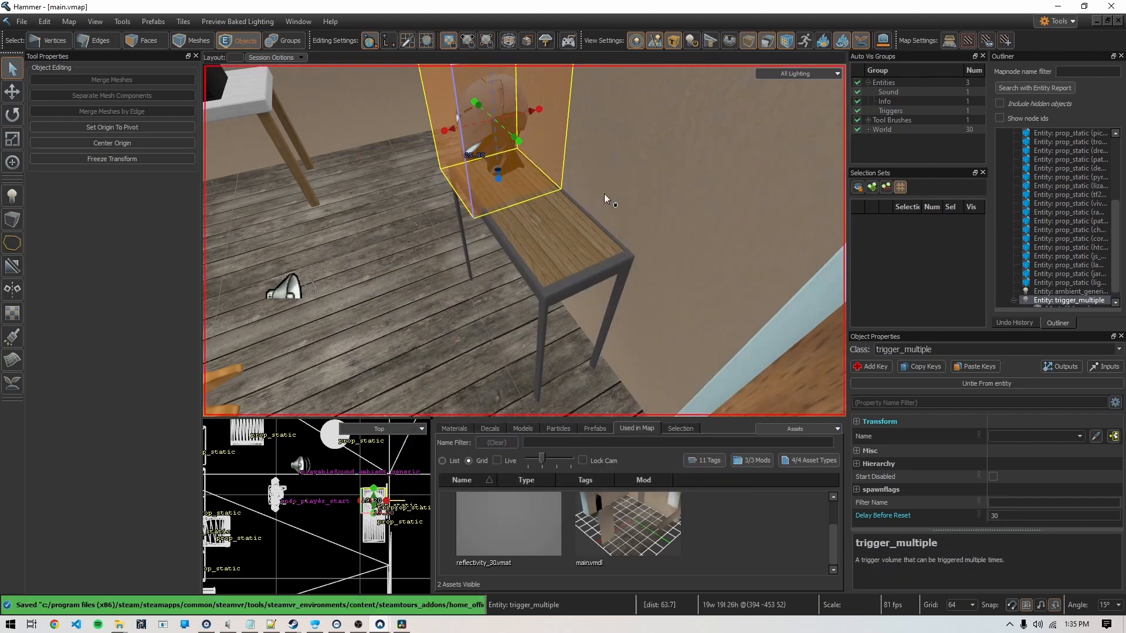
pyautogui.press('F9')
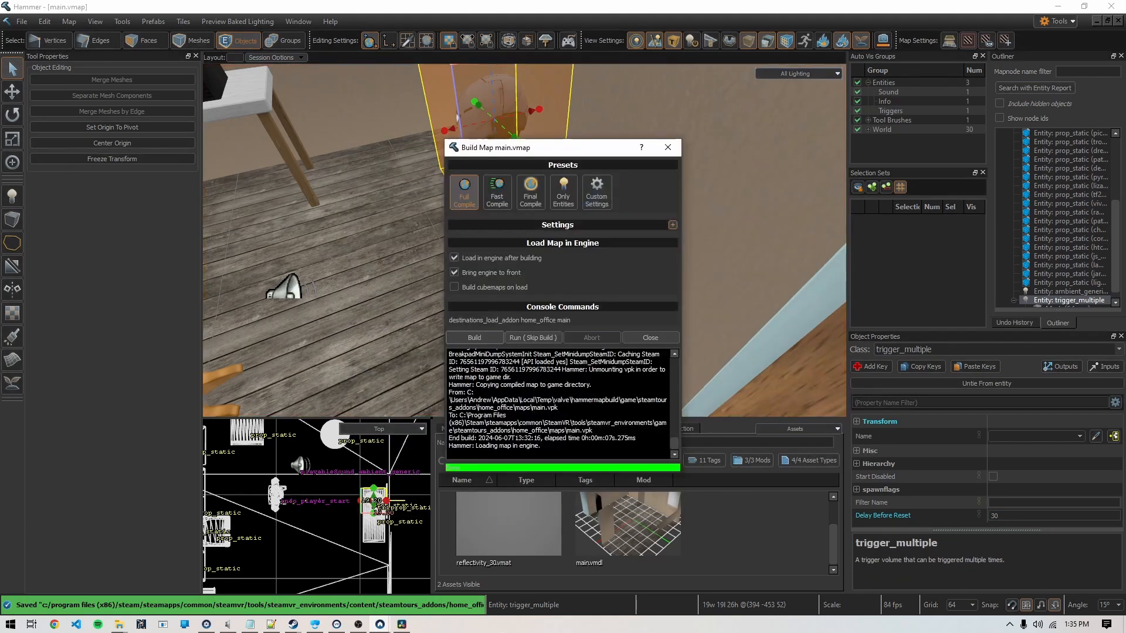
pyautogui.click(490, 339)
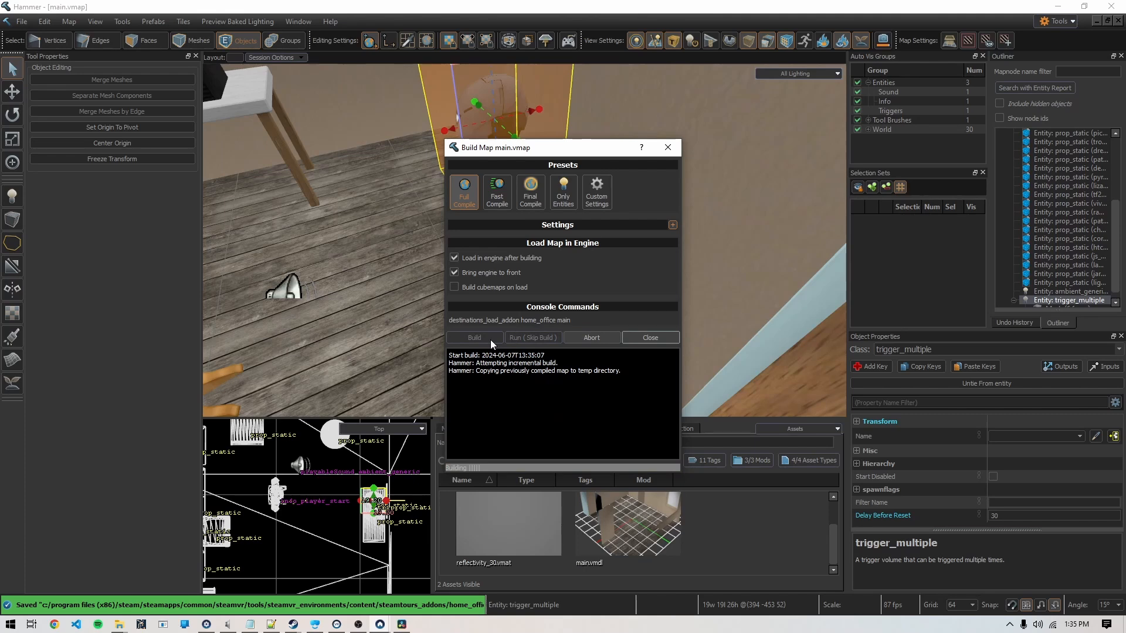